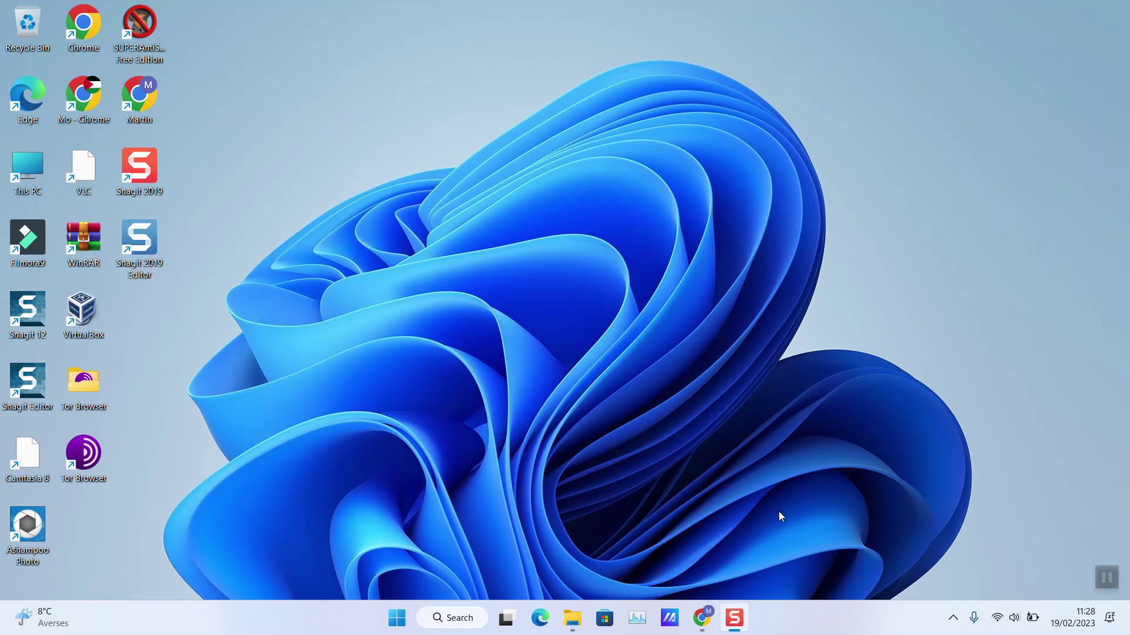
- Search Windows for 'sn' and launch Snipping Tool from the results
left_click(459, 619)
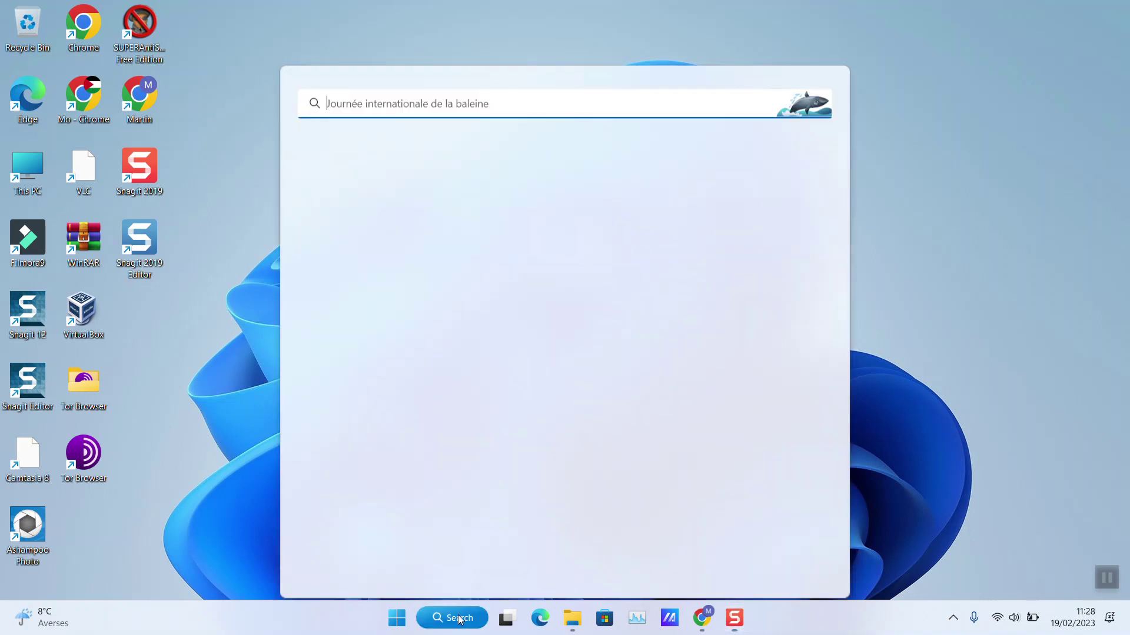
type("sn")
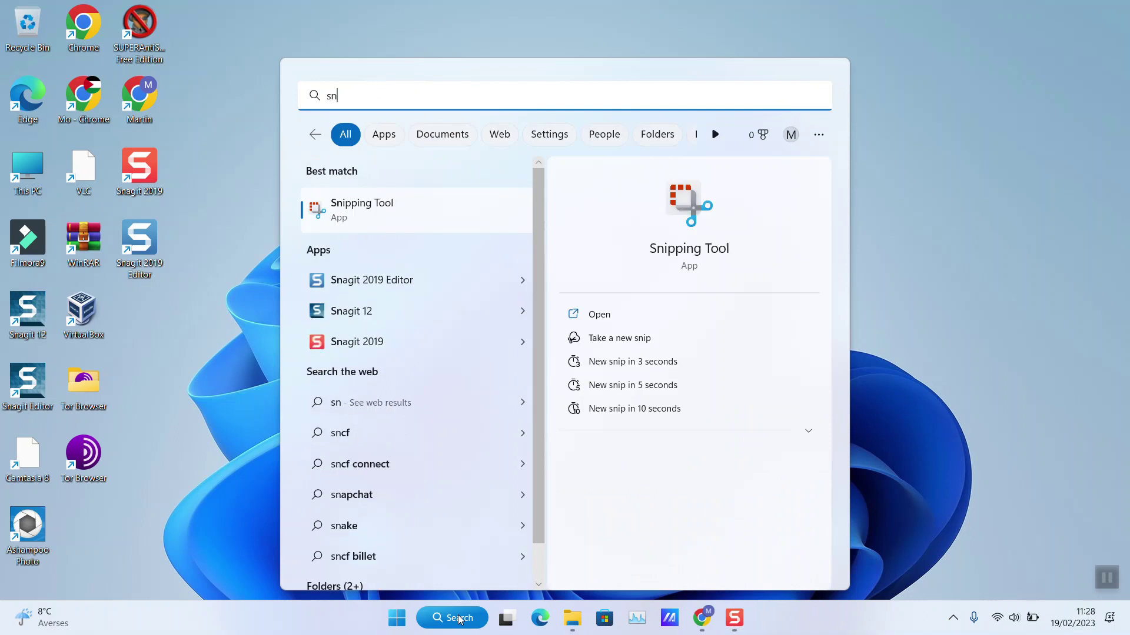
left_click(653, 202)
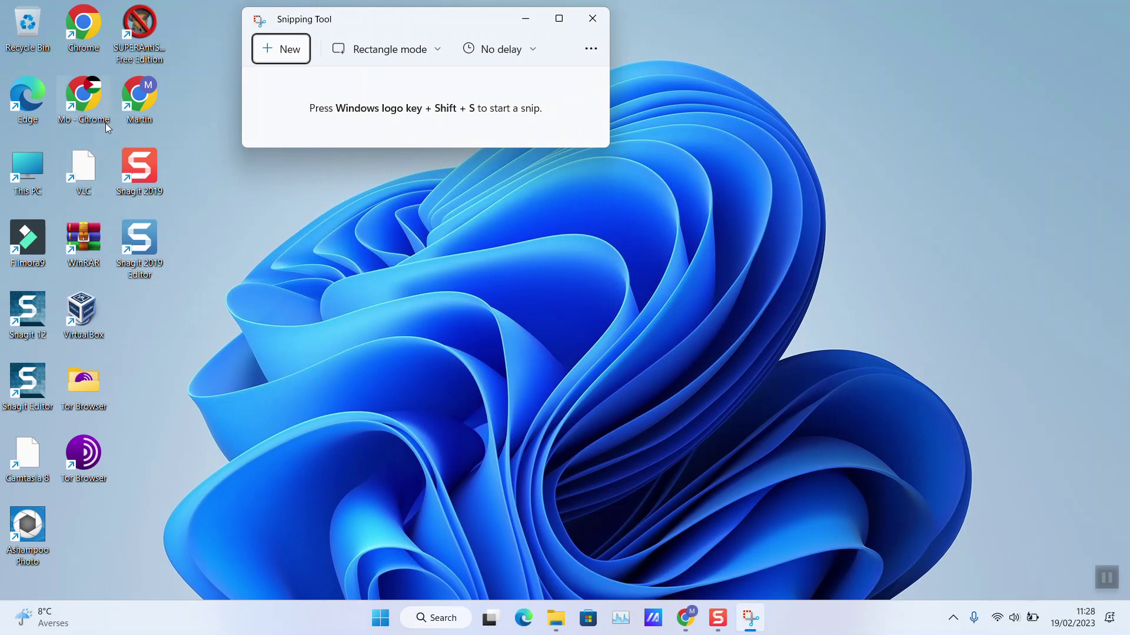
- Snip a wide screen region, then snip the whole desktop including the taskbar
left_click(281, 47)
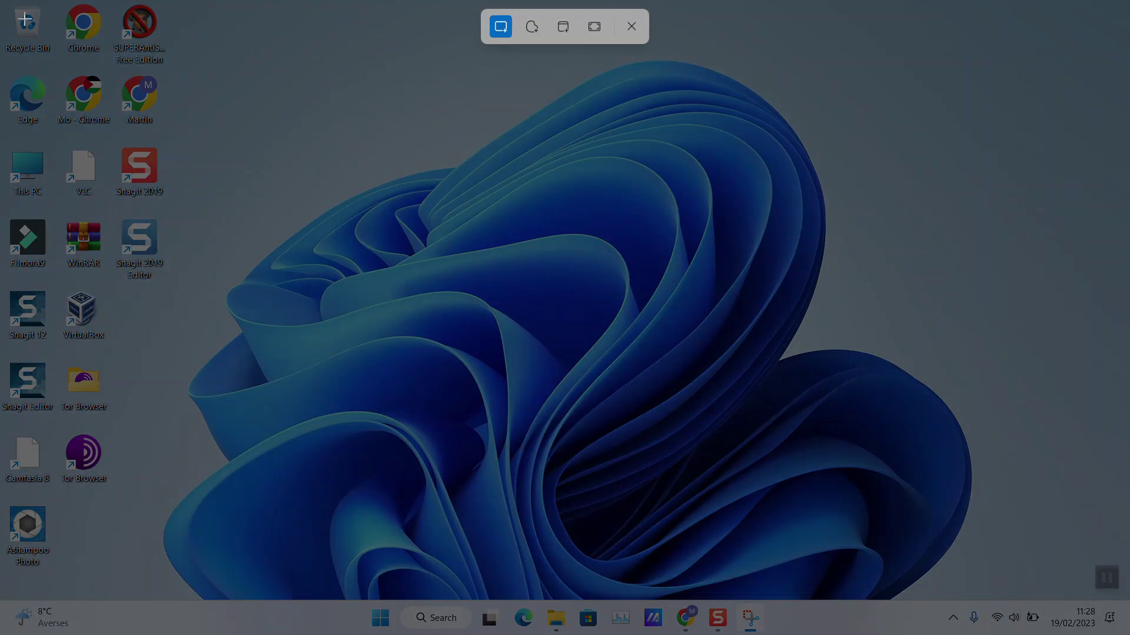
left_click_drag(9, 4, 1058, 354)
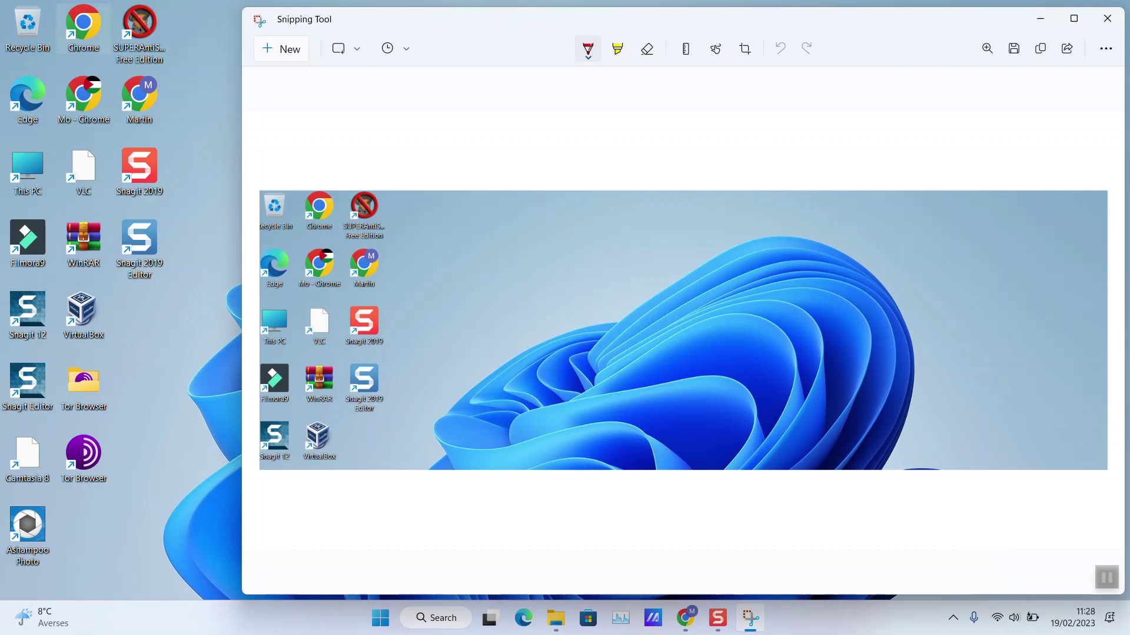
key("ctrl+n")
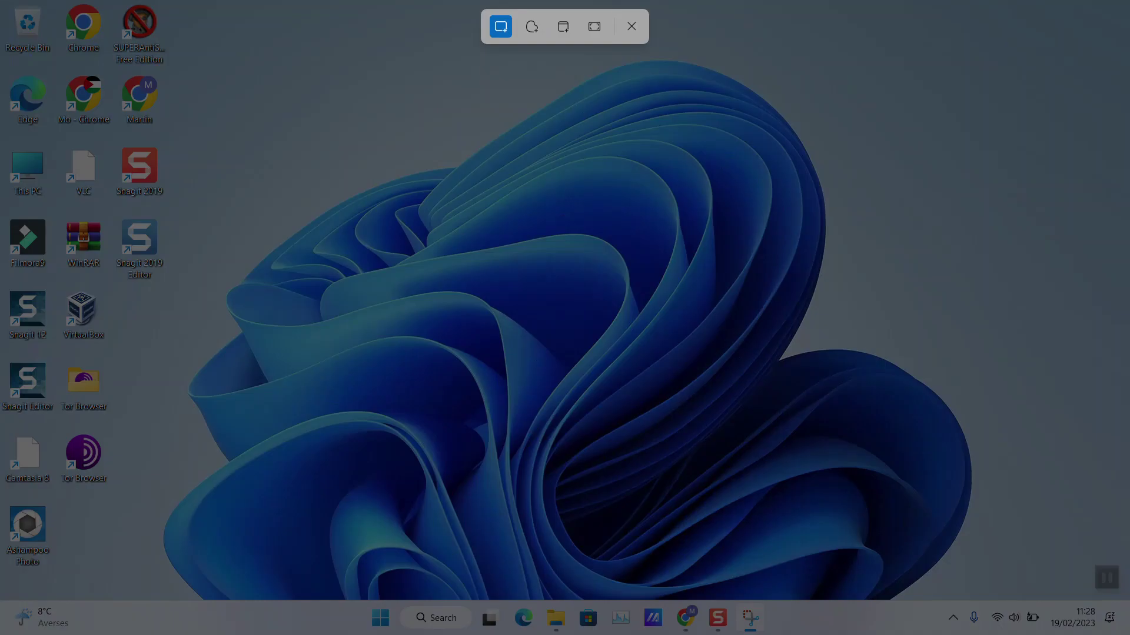
left_click_drag(1, 2, 1125, 536)
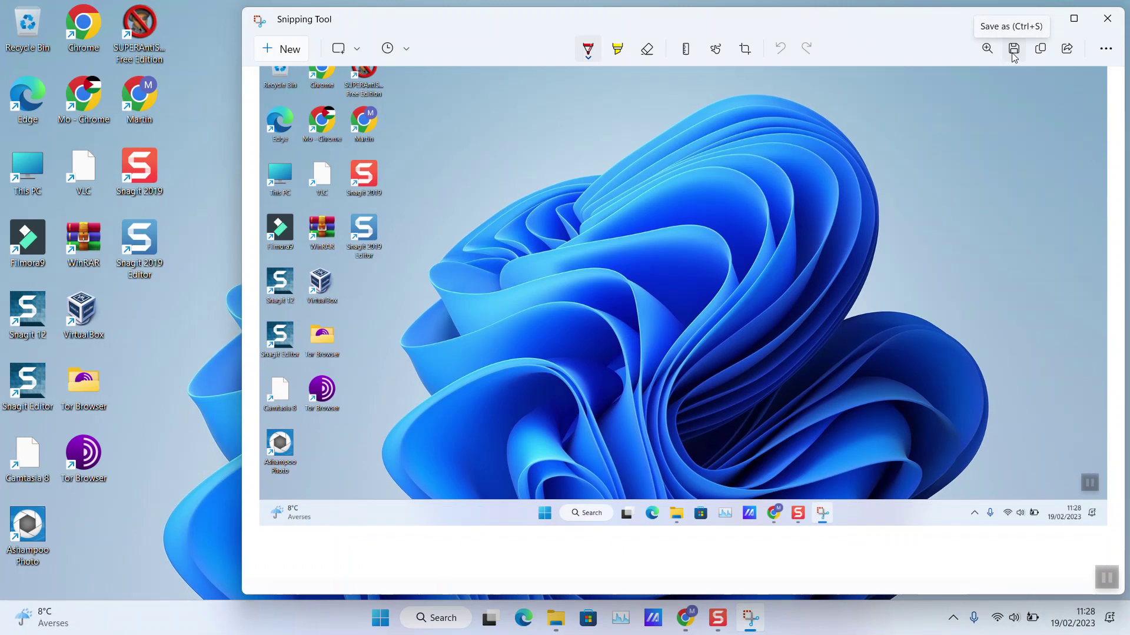
left_click(283, 49)
- Snip a small wallpaper area and set the capture delay to 3 seconds
left_click_drag(320, 55, 740, 205)
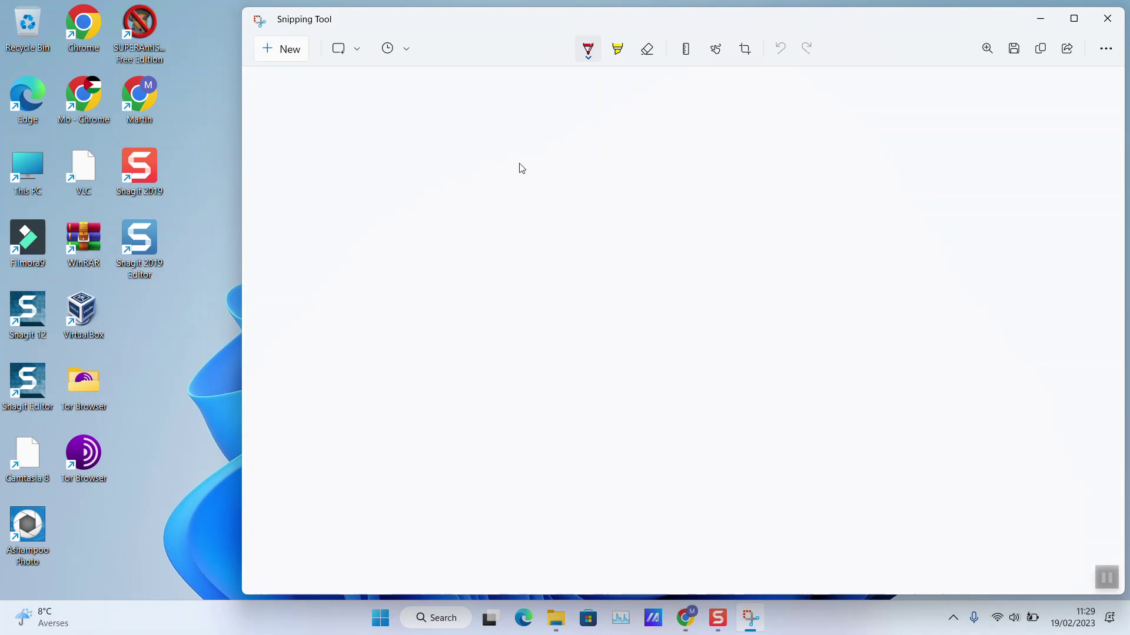
left_click(400, 50)
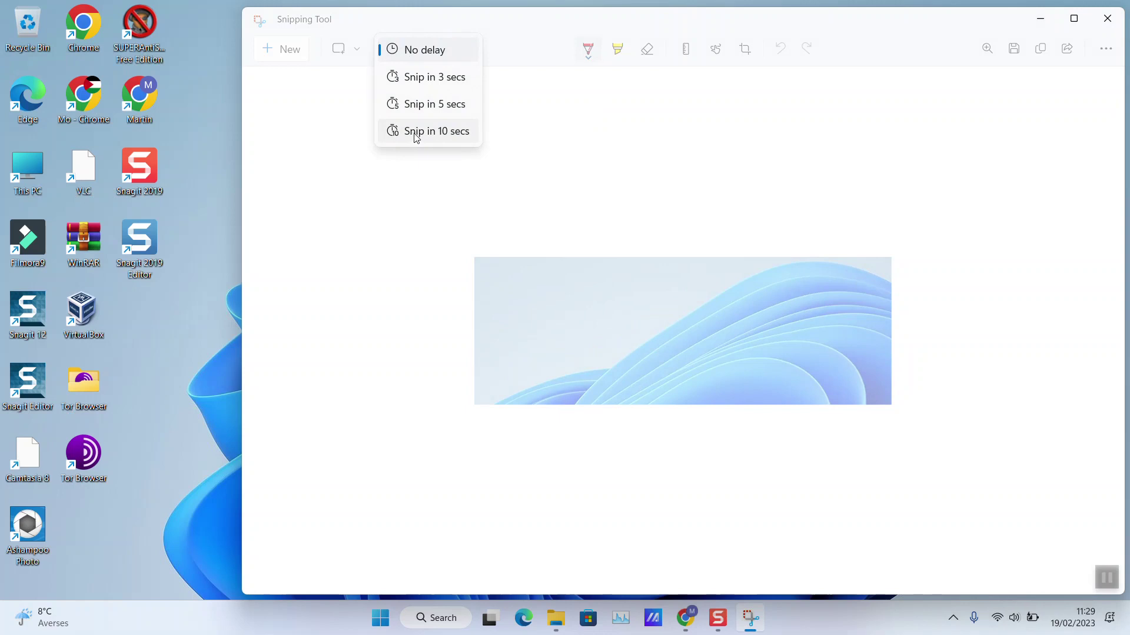
left_click(415, 77)
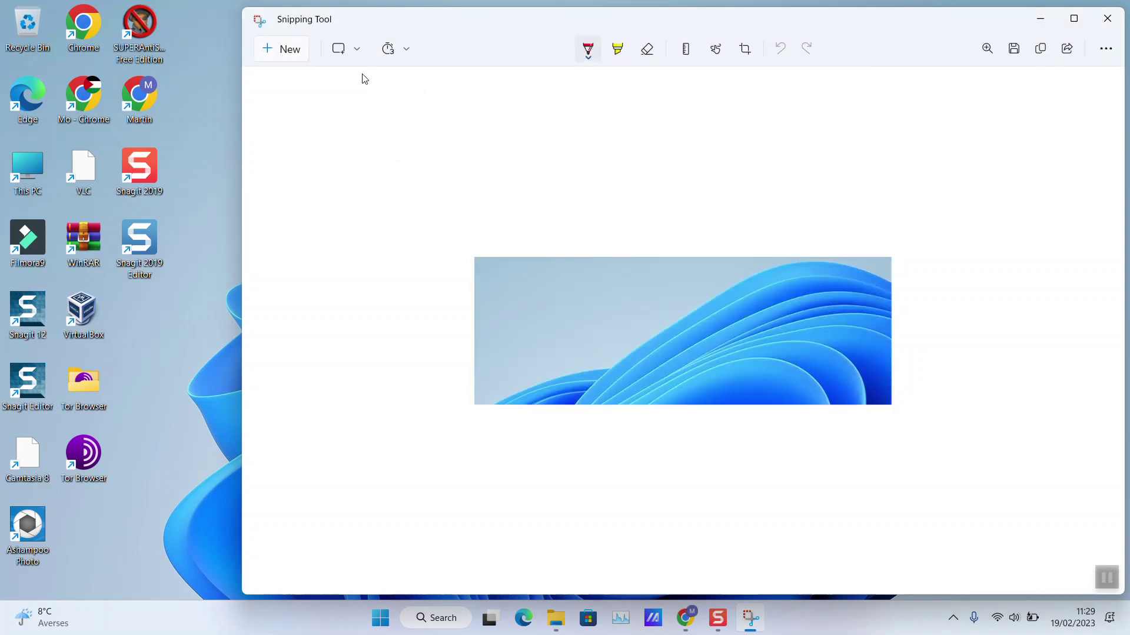
- Take a delayed snip of the area around the open Start menu
left_click(287, 52)
left_click(381, 617)
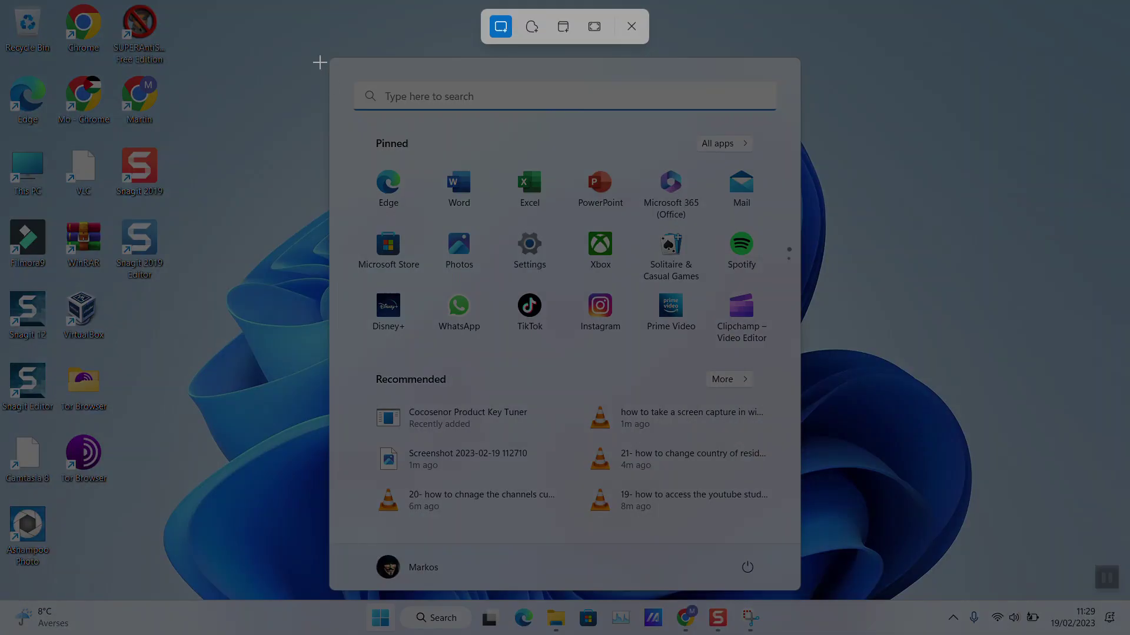
mouse_move(308, 47)
left_mouse_down()
mouse_move(884, 593)
mouse_move(881, 579)
left_mouse_up()
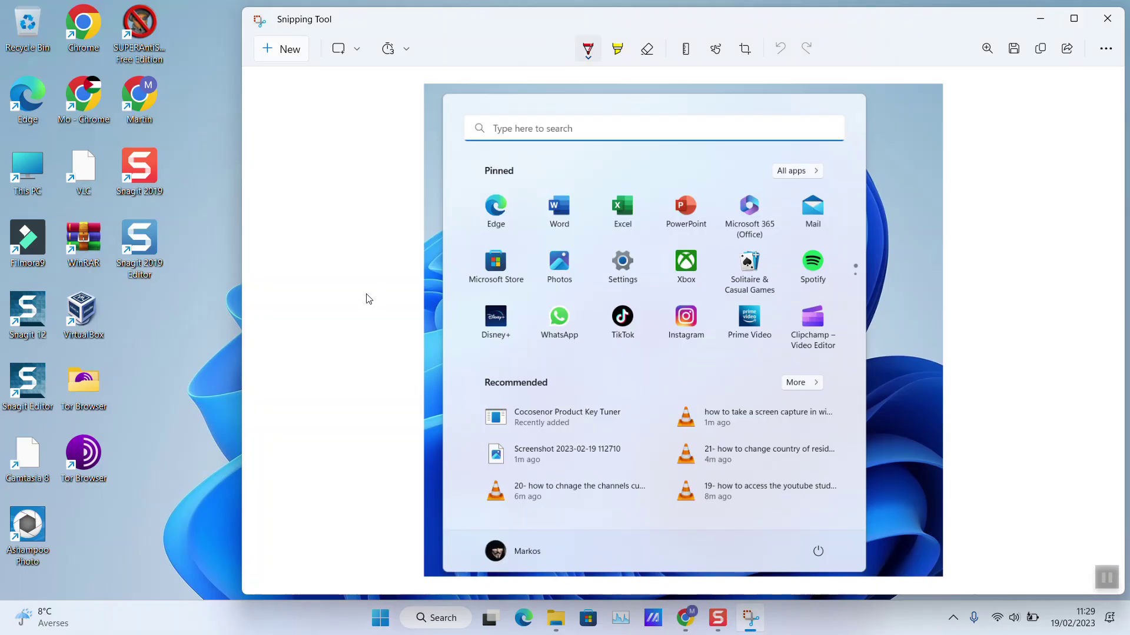
left_click(357, 52)
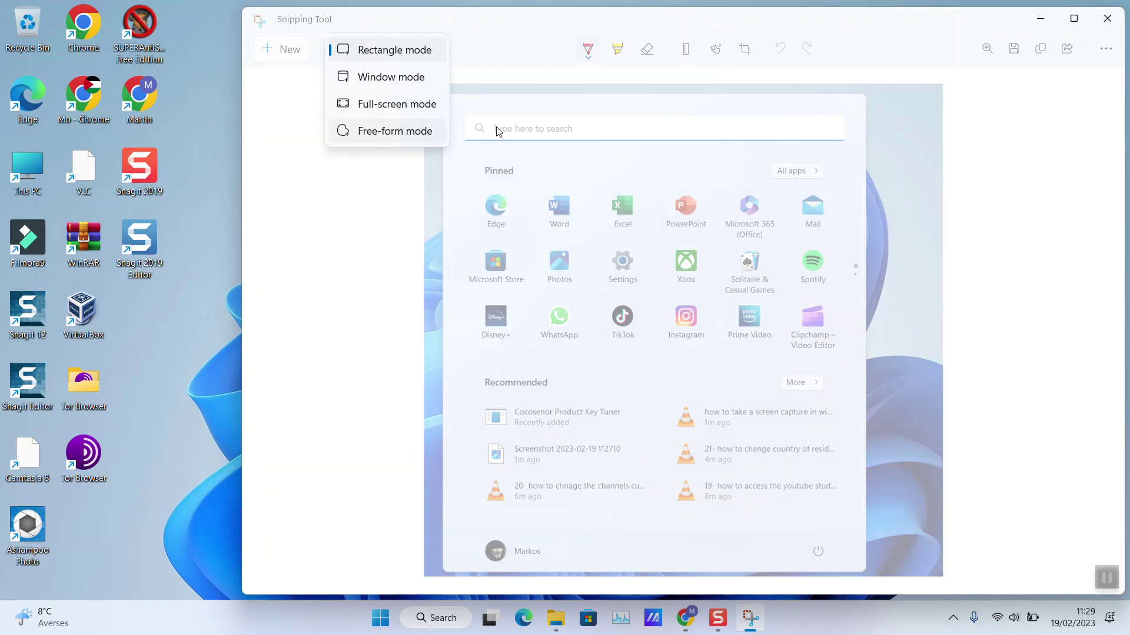
- Highlight All apps in yellow and draw a red pen stroke by Microsoft 365
left_click(1034, 135)
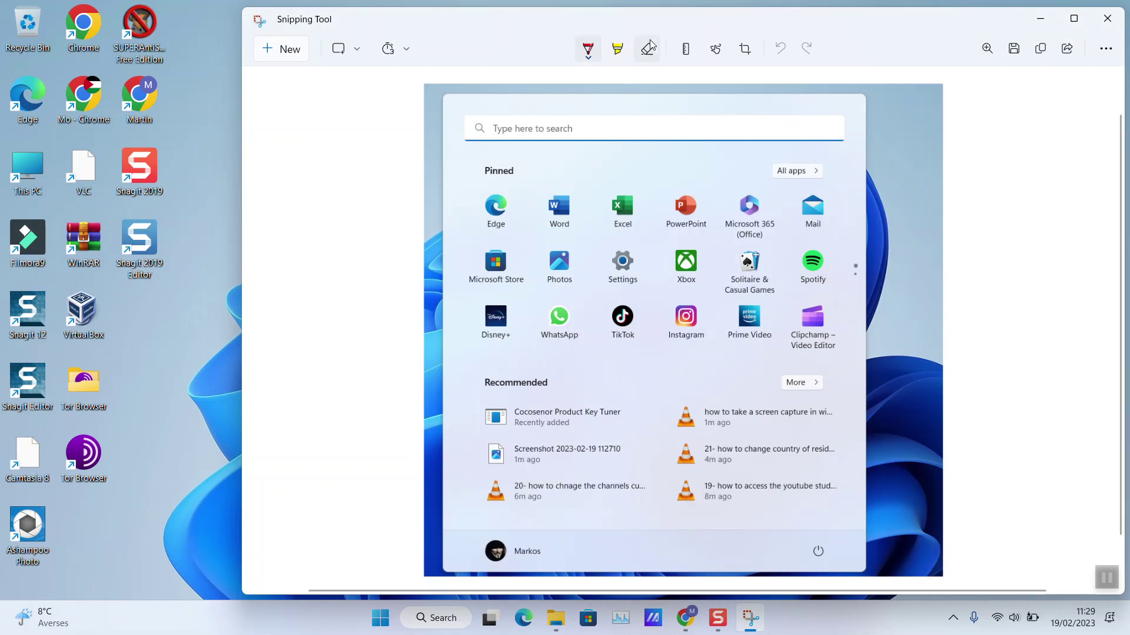
left_click(617, 49)
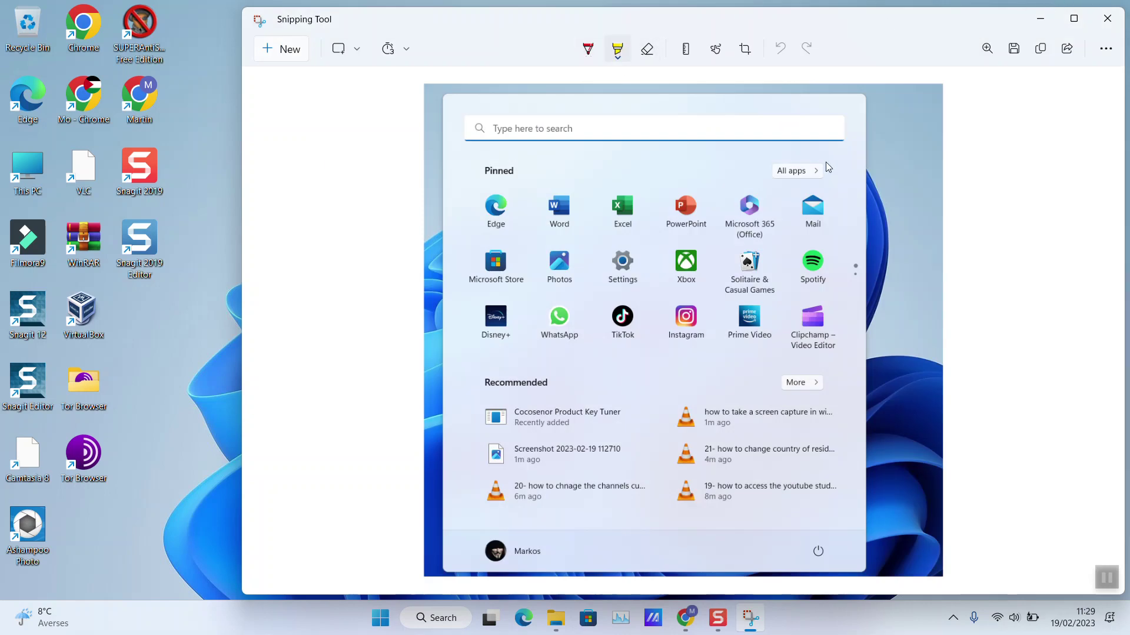
left_click_drag(820, 171, 818, 171)
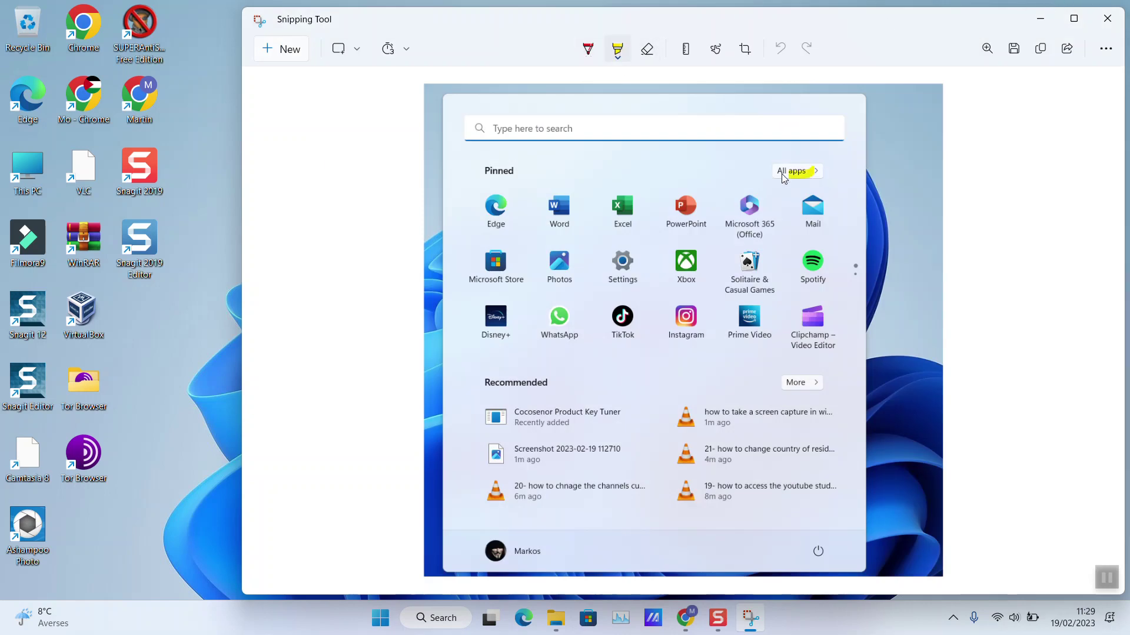
left_click(588, 49)
left_click_drag(752, 200, 756, 216)
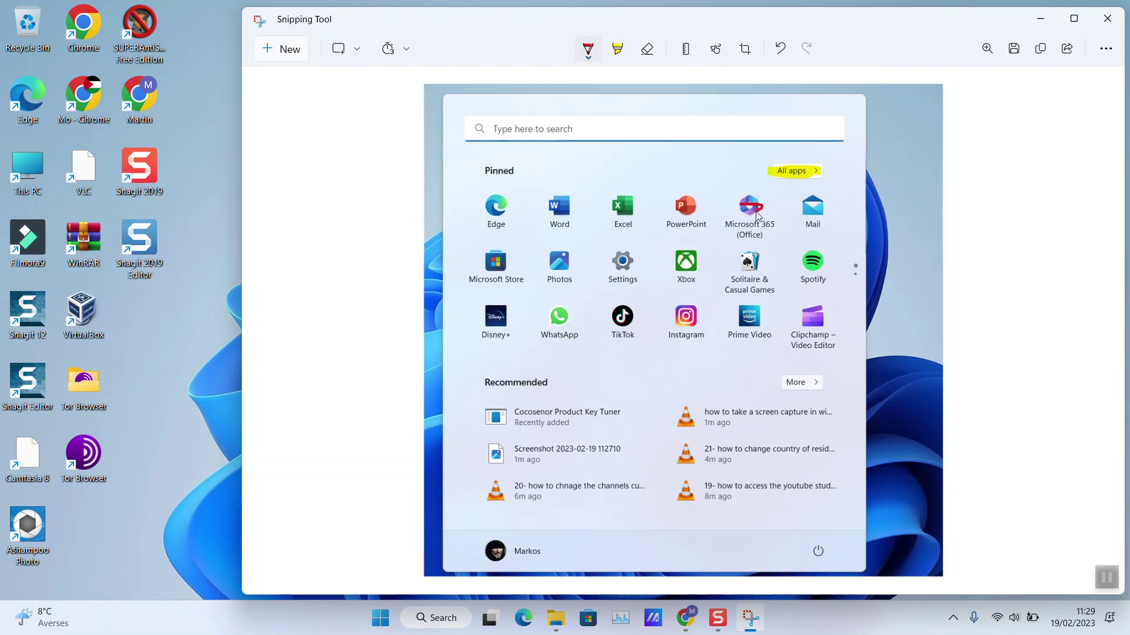
- Erase the yellow highlight and the red pen stroke from the snip
left_click(647, 49)
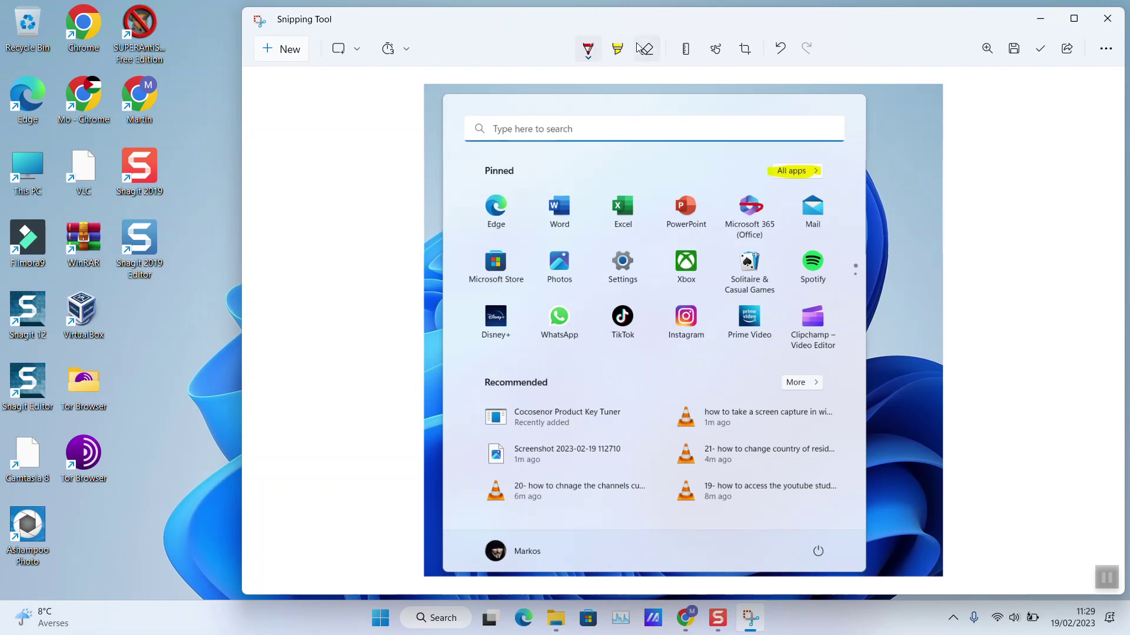
left_click(795, 172)
left_click(751, 210)
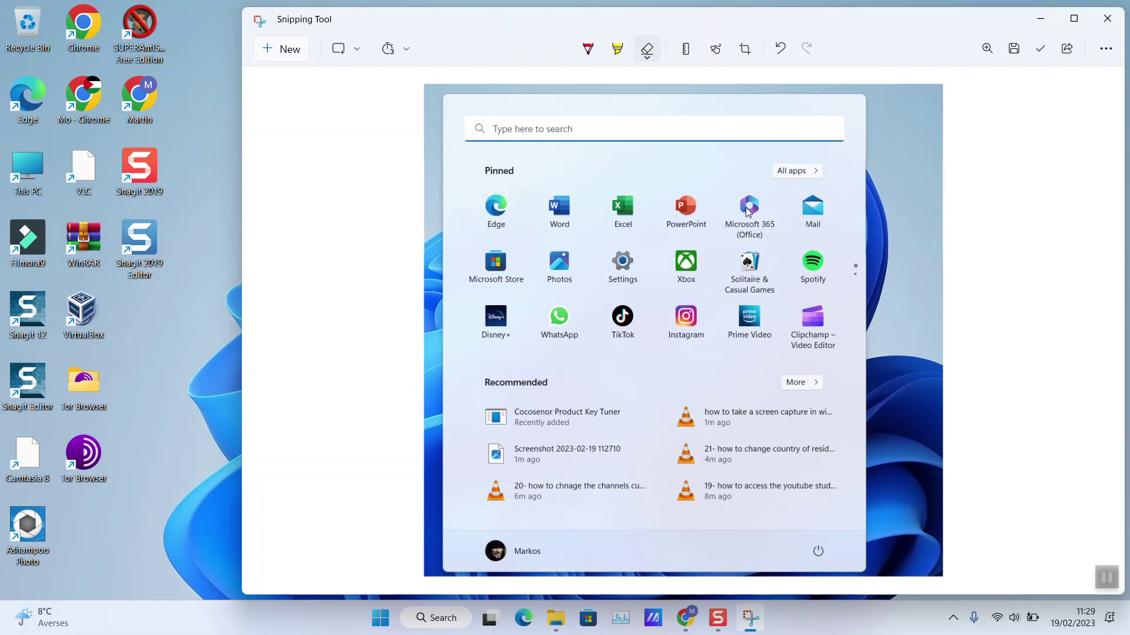